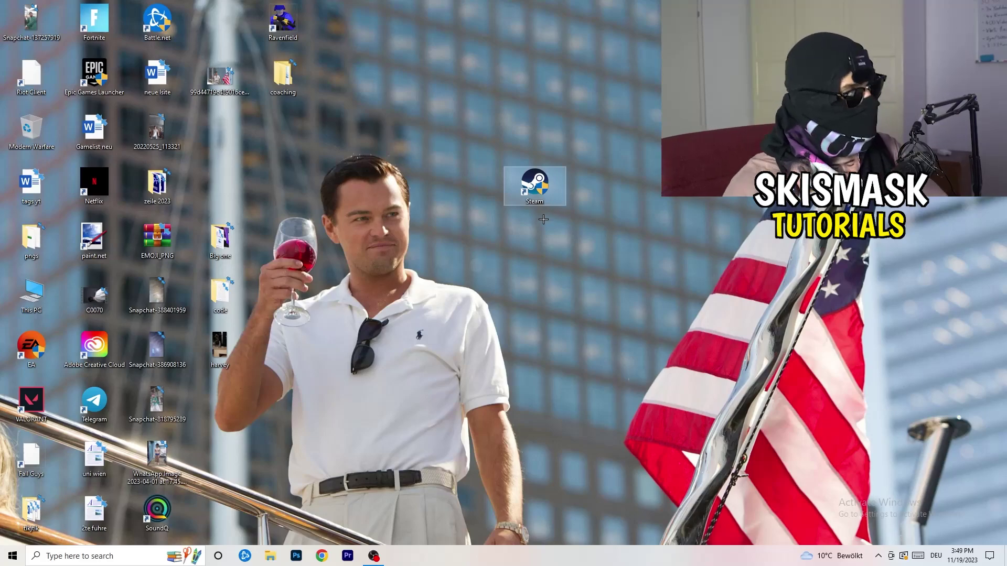
# Open the properties of the Steam desktop shortcut, review its compatibility settings, and accept them as they are
pyautogui.rightClick(542, 184)
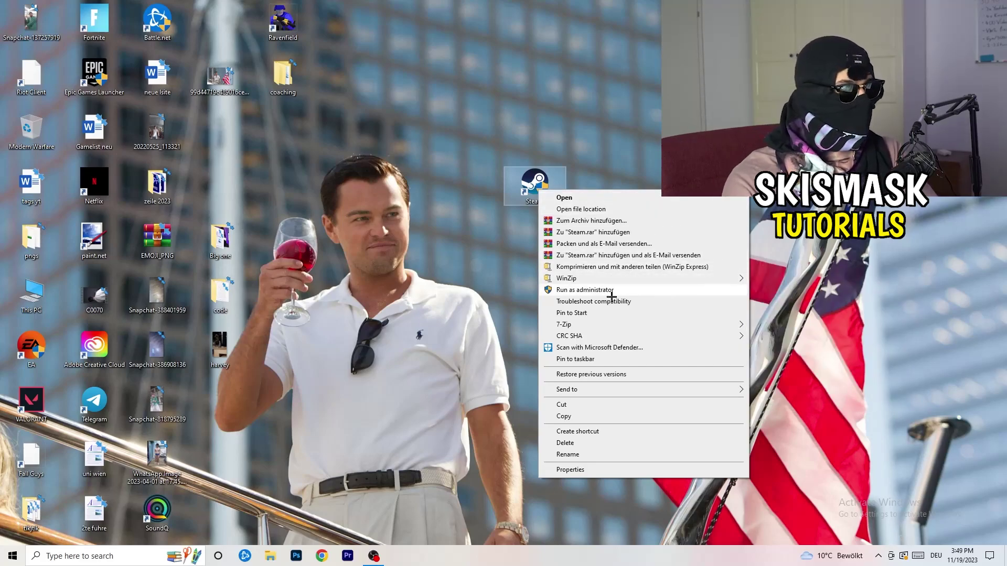
pyautogui.click(582, 470)
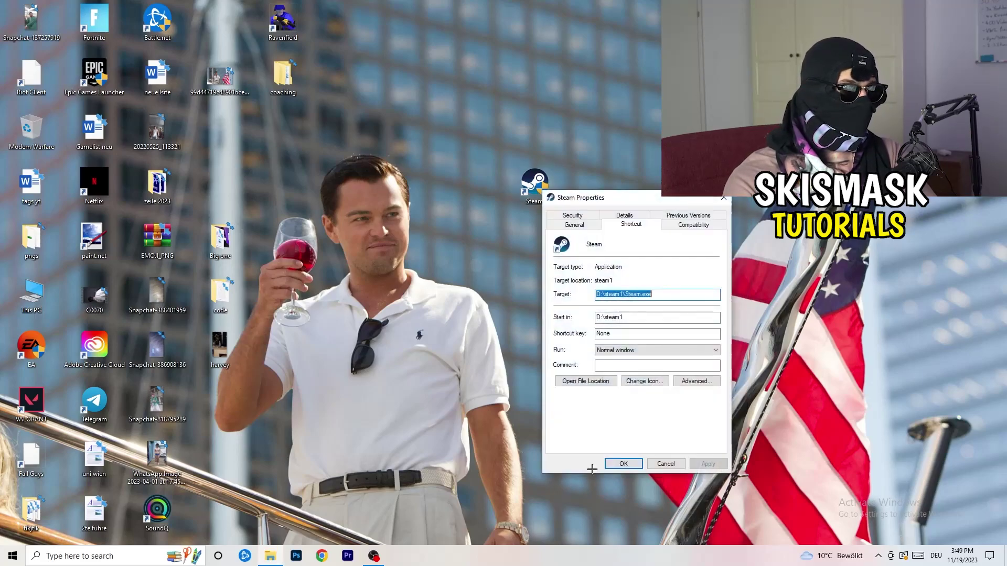
pyautogui.moveTo(630, 195); pyautogui.dragTo(449, 151)
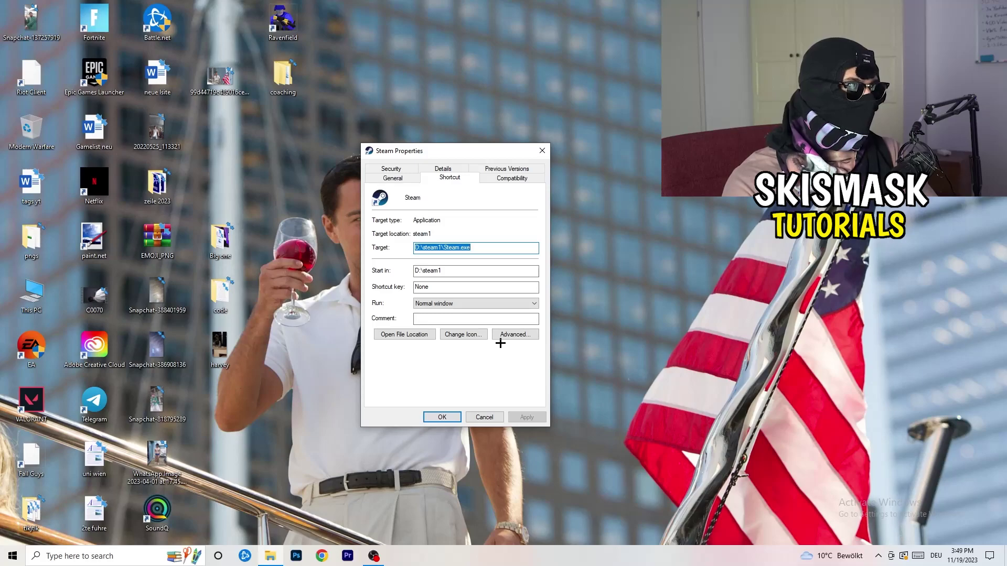
pyautogui.click(516, 179)
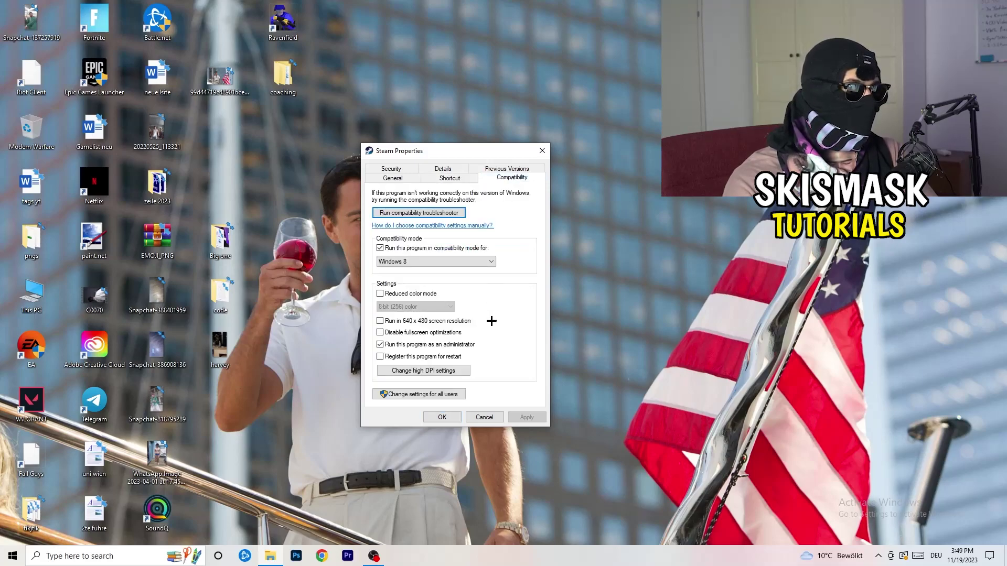
pyautogui.moveTo(463, 153); pyautogui.dragTo(581, 108)
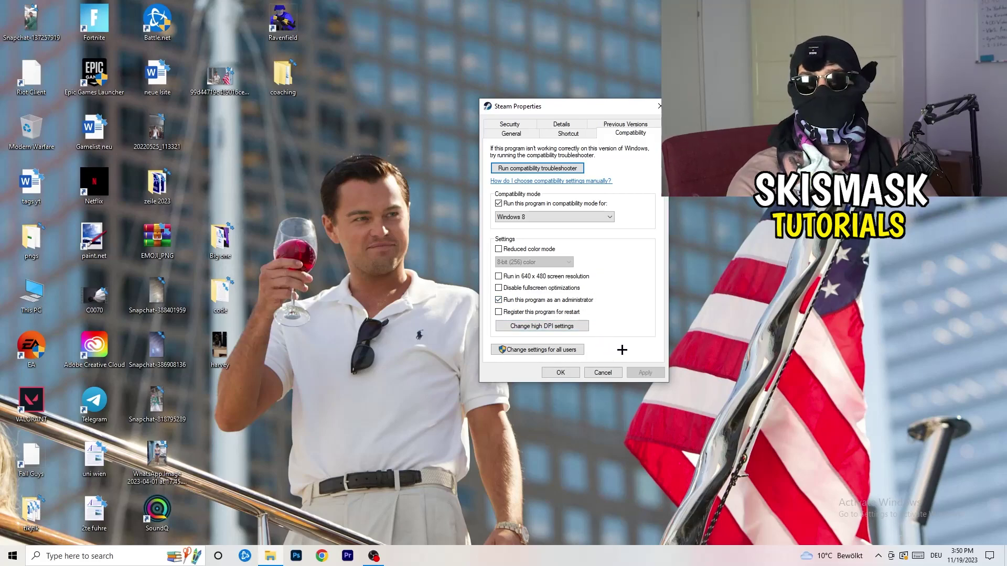
pyautogui.click(569, 373)
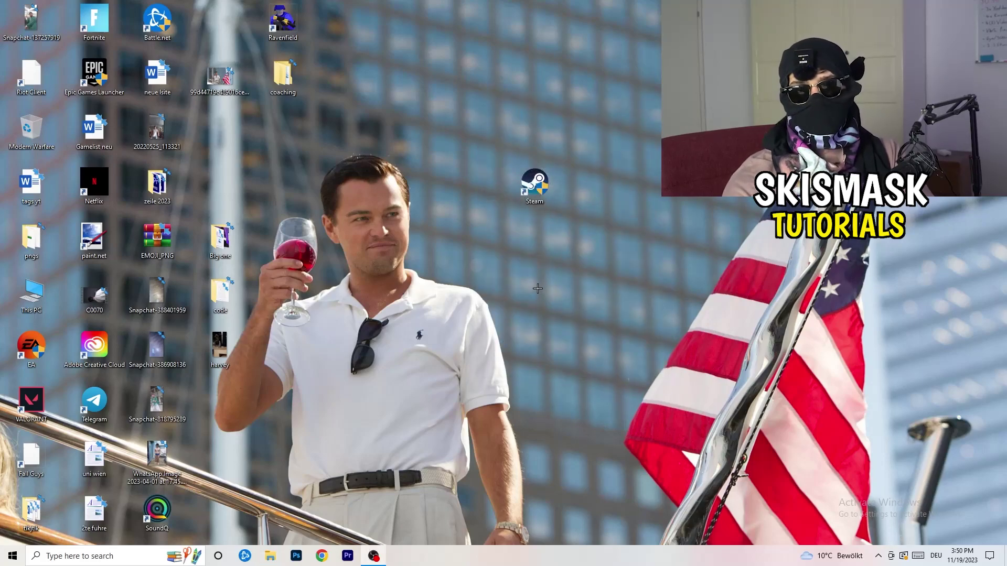
# Move the Steam shortcut closer to the other desktop icons and check its compatibility settings again
pyautogui.moveTo(536, 184); pyautogui.dragTo(476, 187)
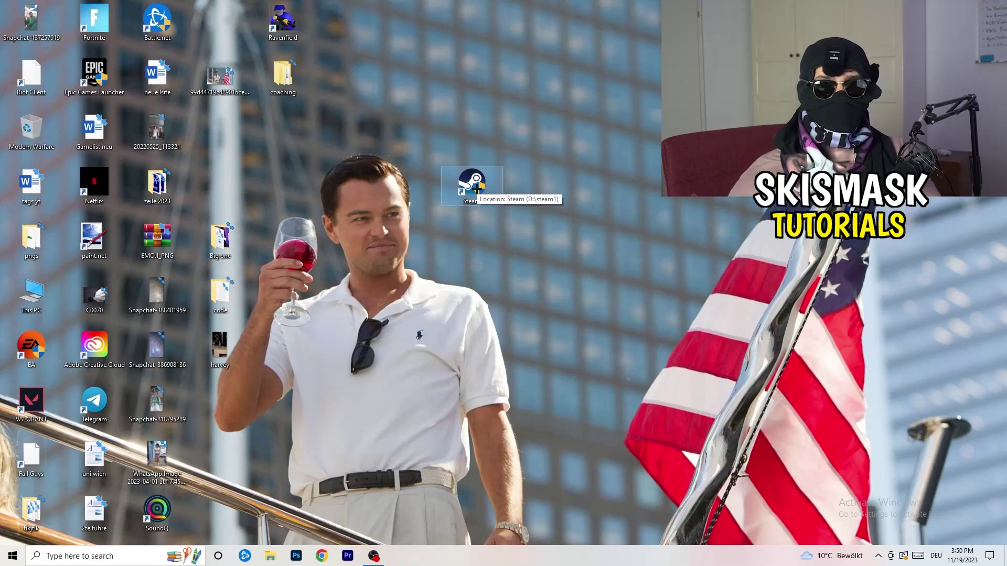
pyautogui.moveTo(476, 188); pyautogui.dragTo(351, 188)
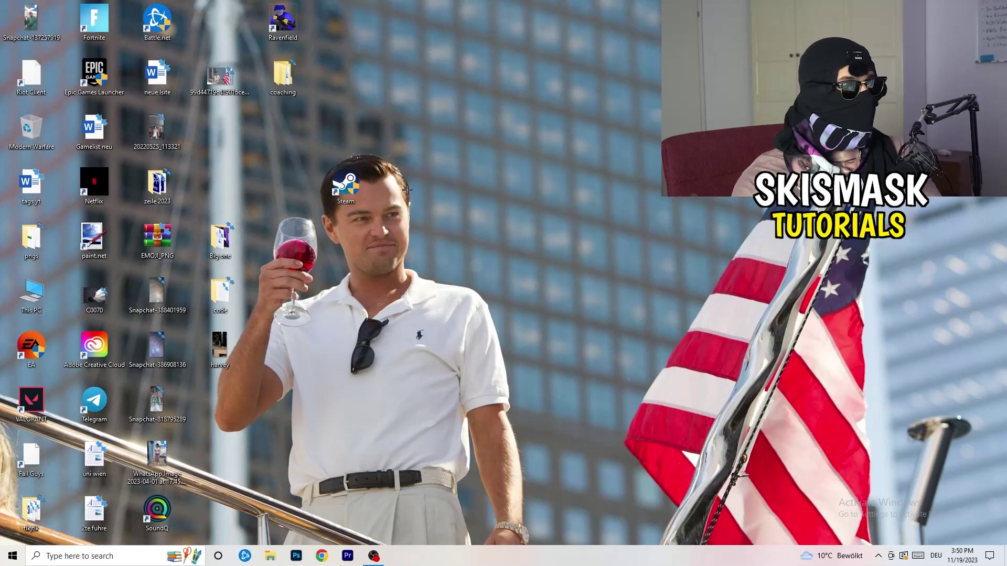
pyautogui.rightClick(346, 194)
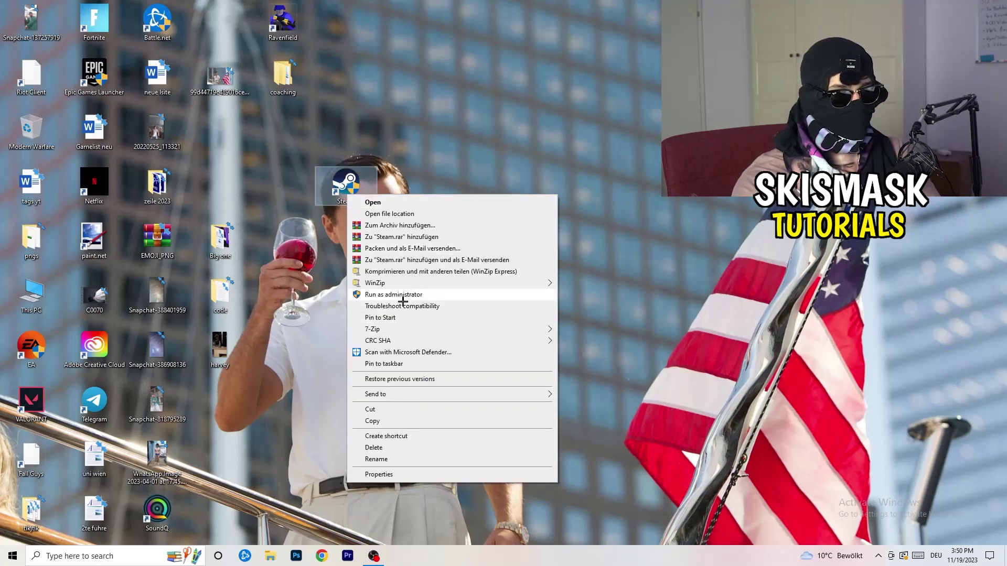
pyautogui.click(378, 474)
pyautogui.click(493, 229)
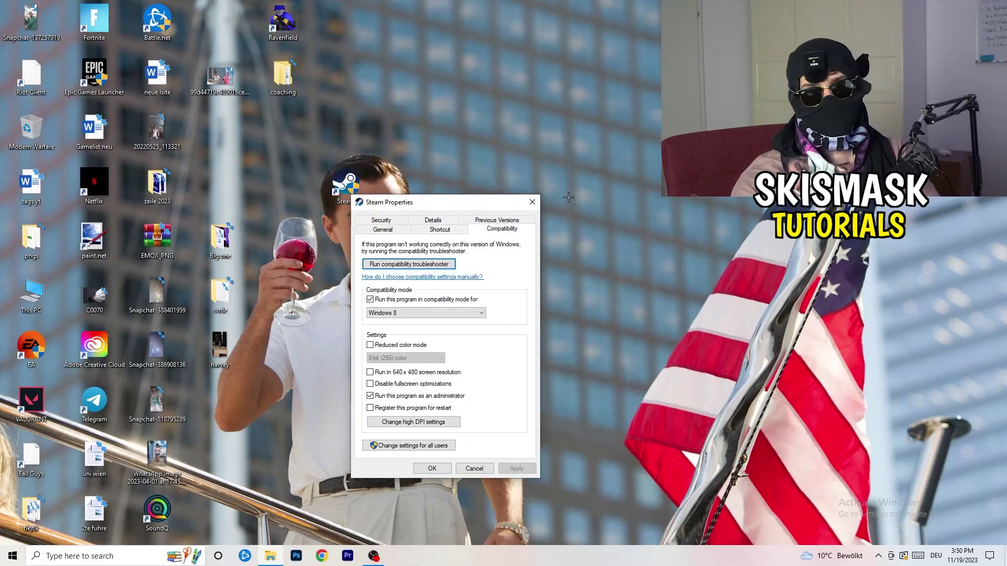
pyautogui.click(532, 202)
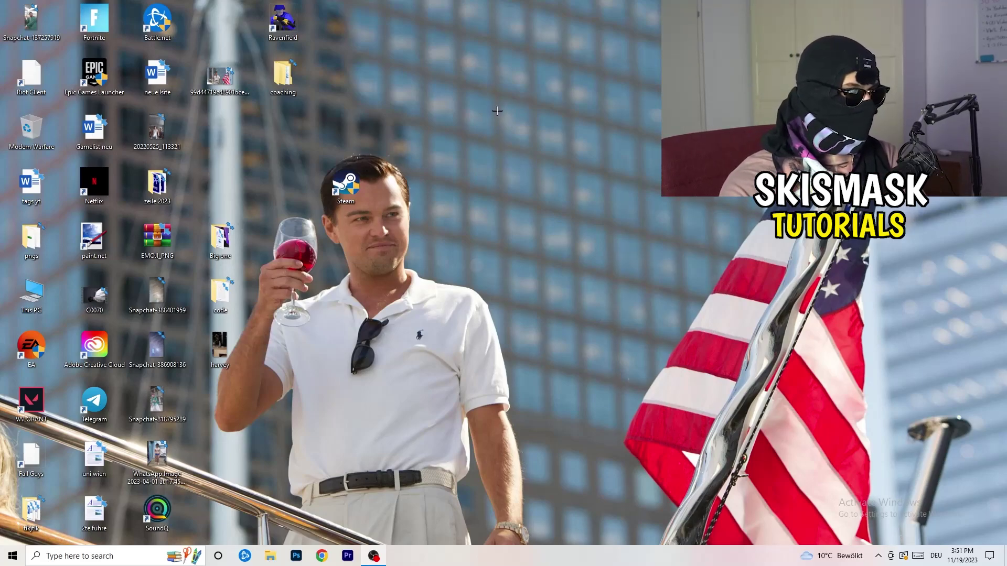
# Open Task Manager from the taskbar and maximize its window
pyautogui.moveTo(509, 563)
pyautogui.mouseDown()
pyautogui.moveTo(546, 544)
pyautogui.moveTo(860, 292)
pyautogui.moveTo(566, 491)
pyautogui.moveTo(511, 535)
pyautogui.moveTo(512, 559)
pyautogui.mouseUp()
pyautogui.rightClick(512, 559)
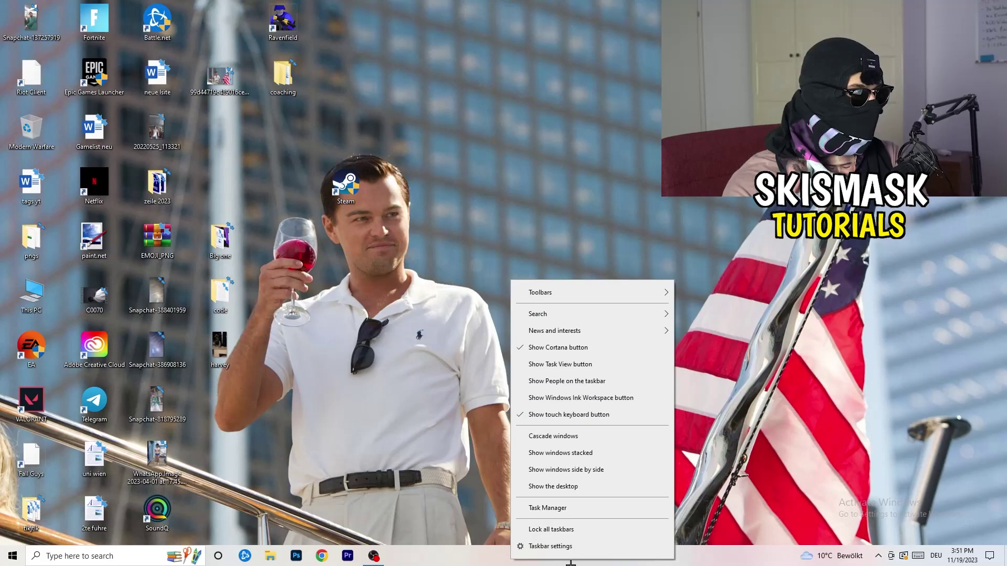
pyautogui.click(561, 509)
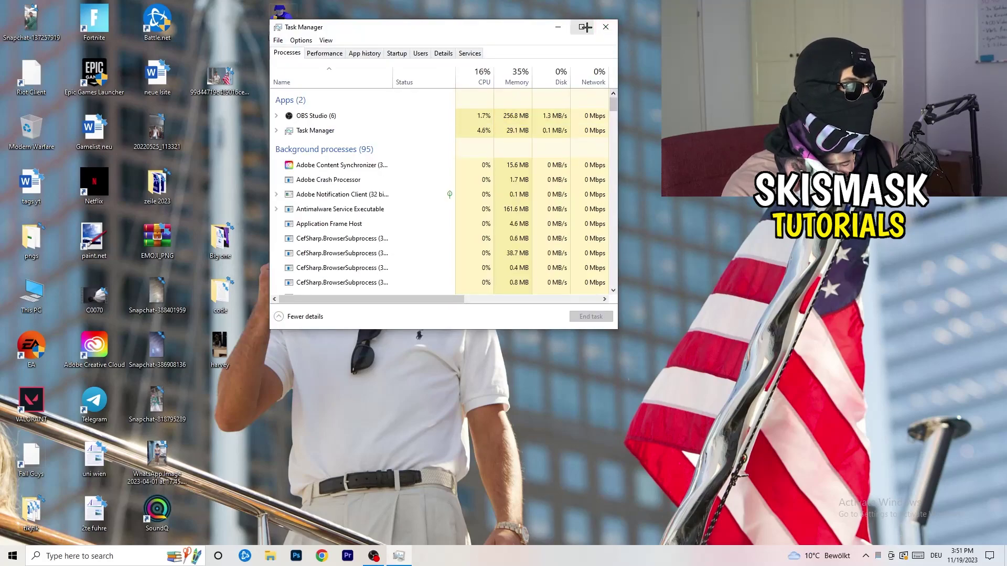
pyautogui.click(581, 25)
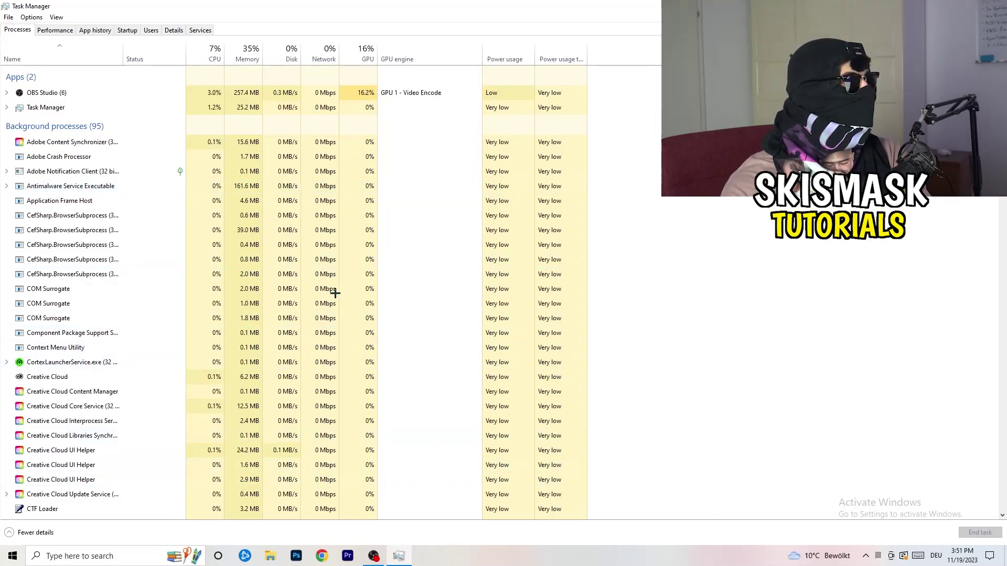
# Look through the detailed process list and show the priority options for a Creative Cloud UI Helper process
pyautogui.click(171, 31)
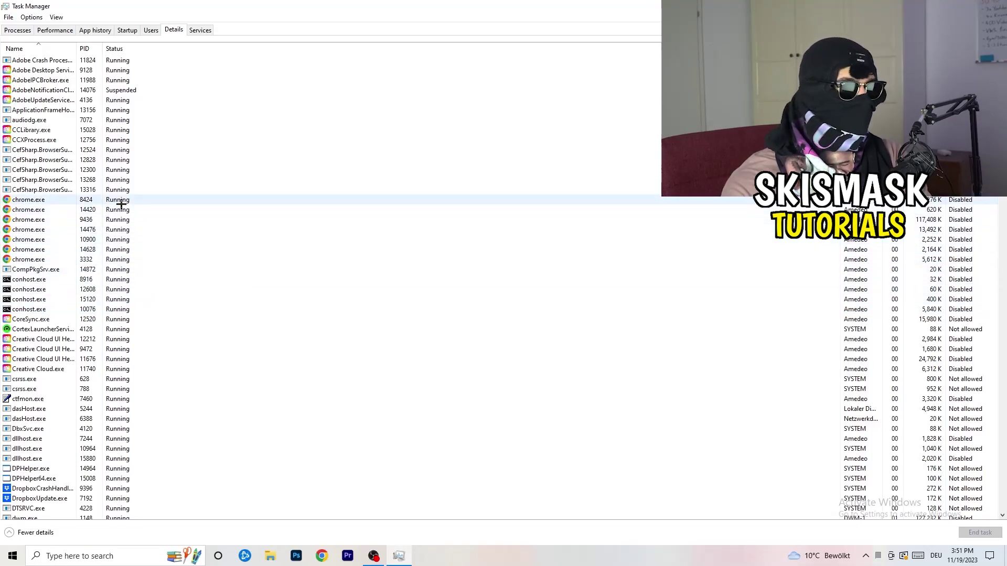
pyautogui.scroll(-3, 121, 205)
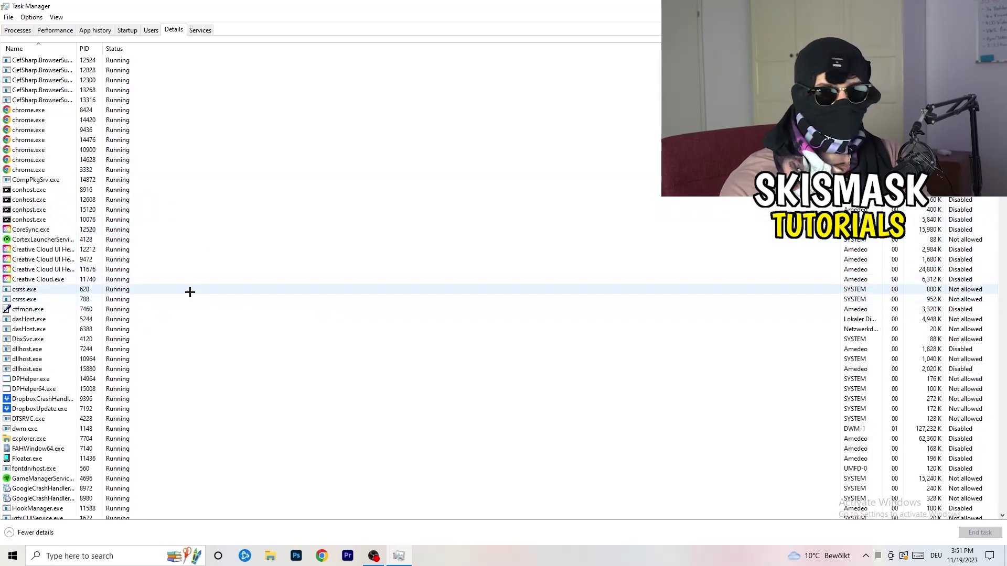
pyautogui.rightClick(41, 269)
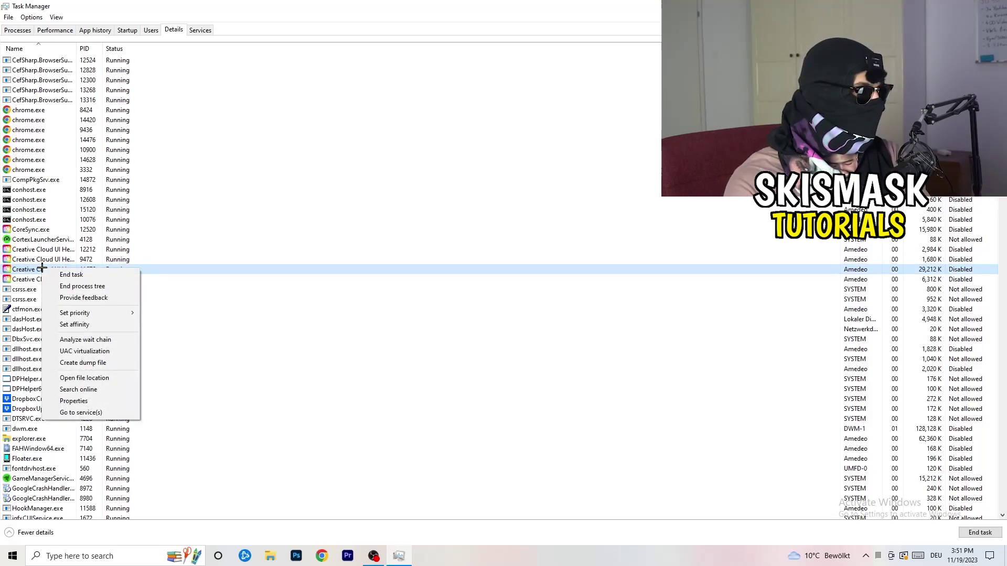
pyautogui.moveTo(92, 316)
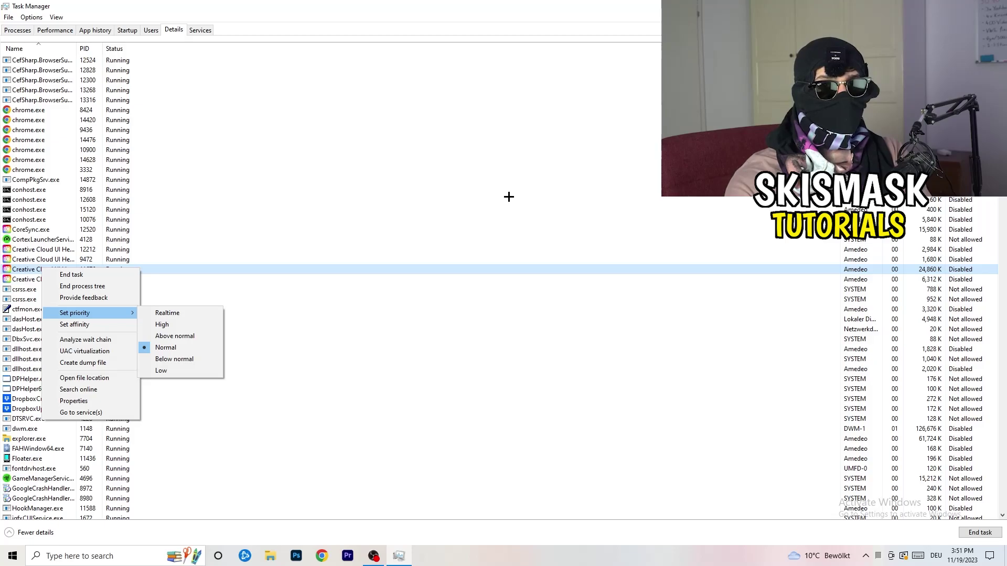
# Review the startup programs and show the disable option for File Association Helper without applying it
pyautogui.click(134, 30)
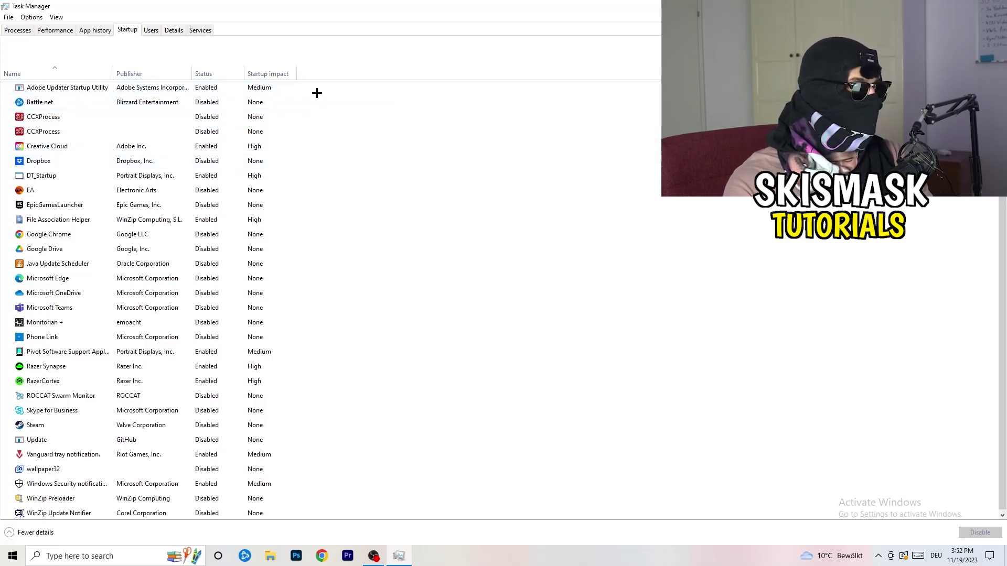
pyautogui.scroll(-1, 299, 303)
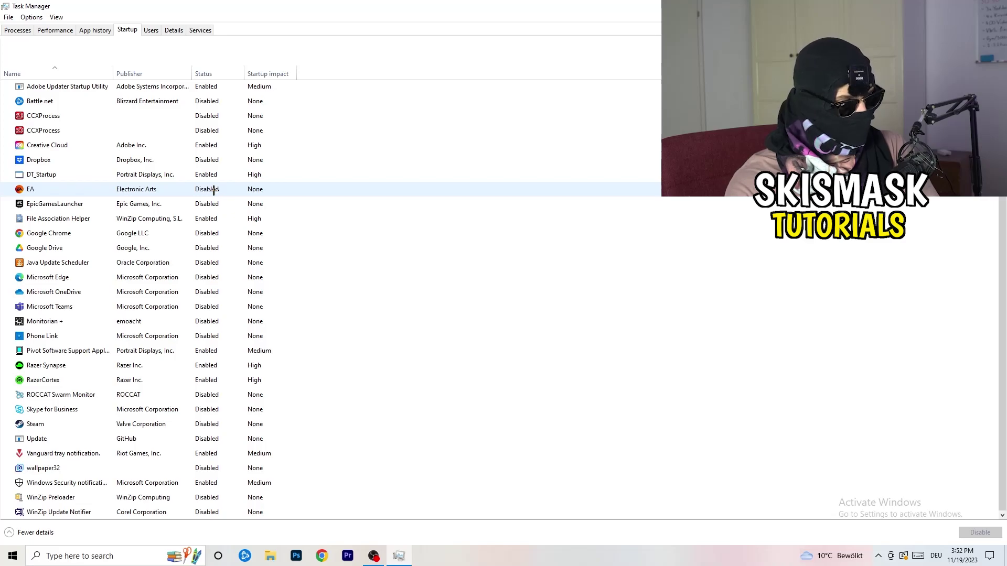
pyautogui.rightClick(210, 219)
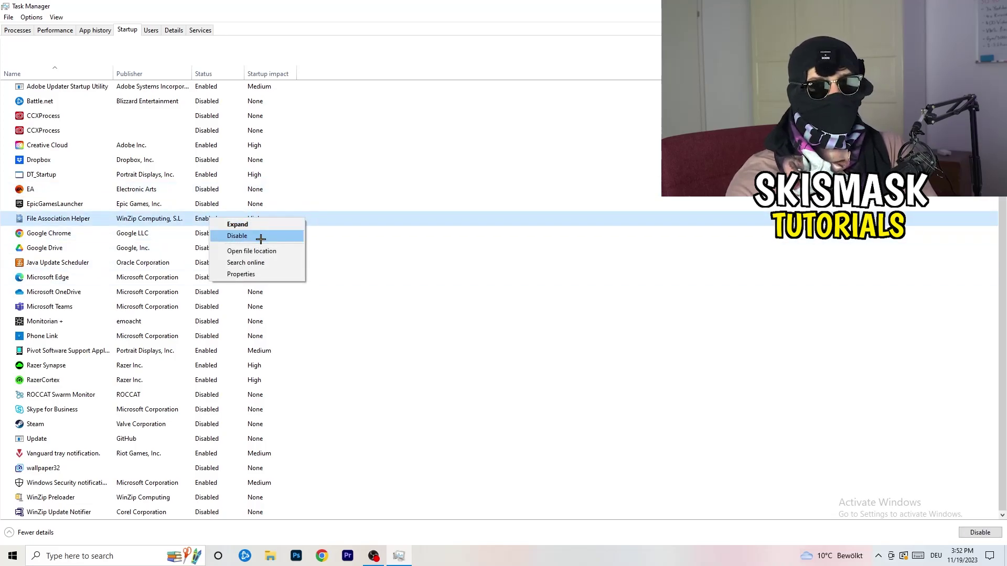
pyautogui.click(411, 74)
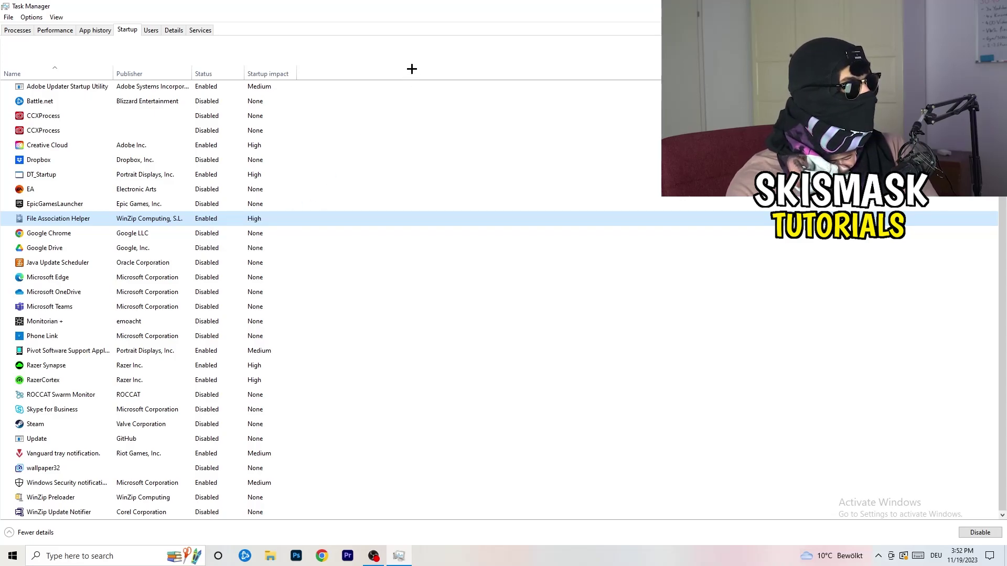
# Sort the running processes by CPU and GPU usage and look through the list for resource-heavy ones
pyautogui.click(28, 31)
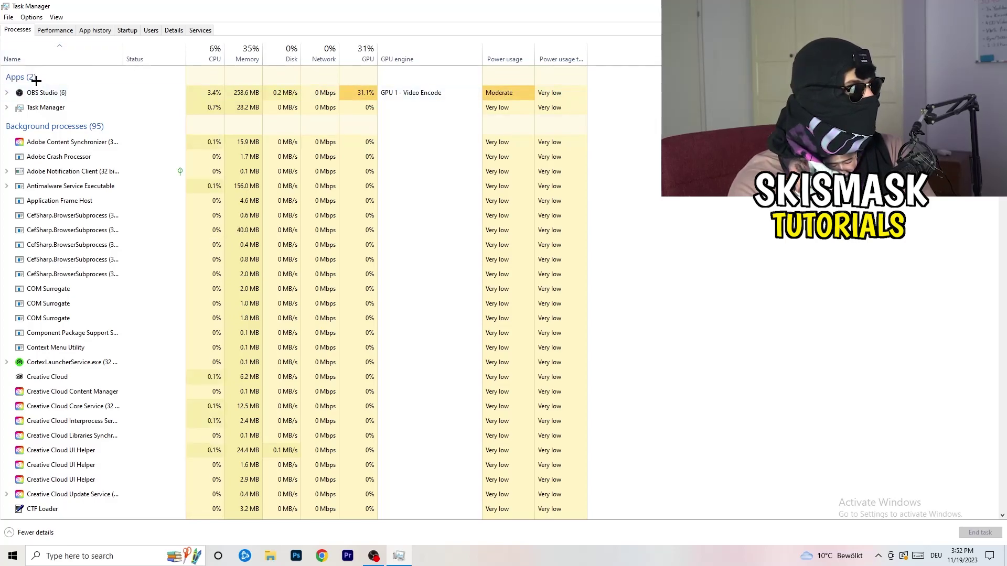
pyautogui.click(207, 53)
pyautogui.click(354, 48)
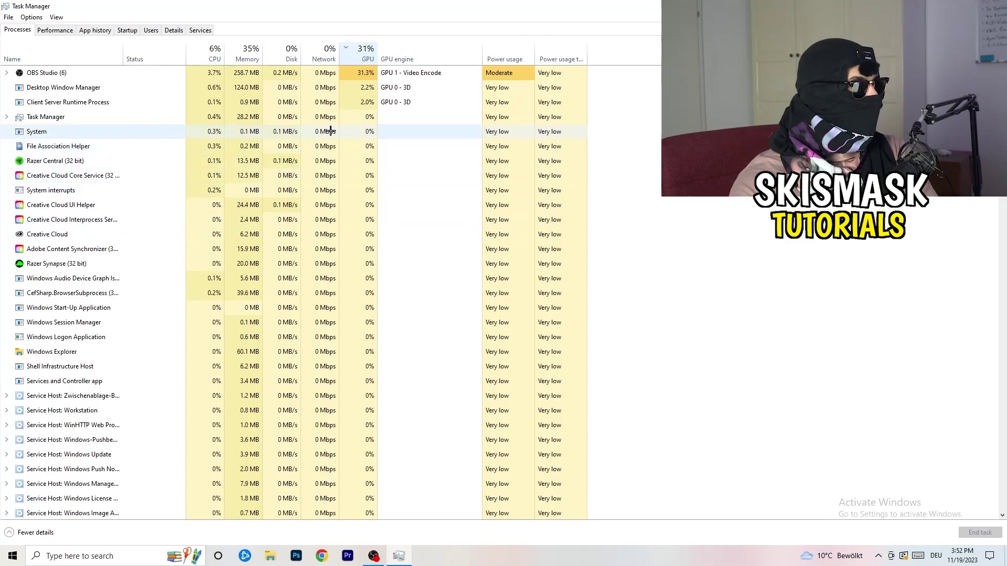
pyautogui.click(362, 55)
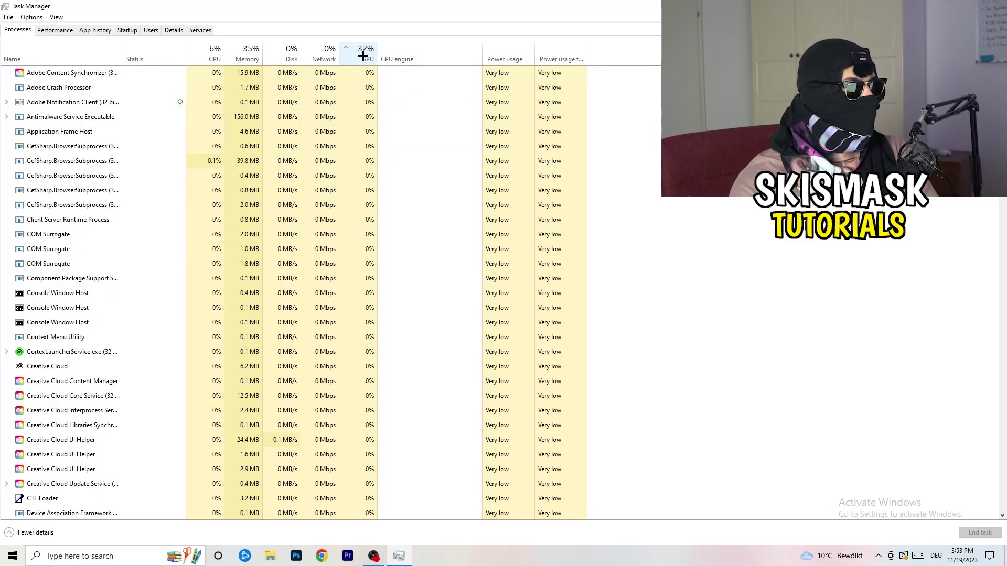
pyautogui.scroll(-4, 367, 167)
pyautogui.scroll(-8, 367, 167)
pyautogui.scroll(13, 370, 165)
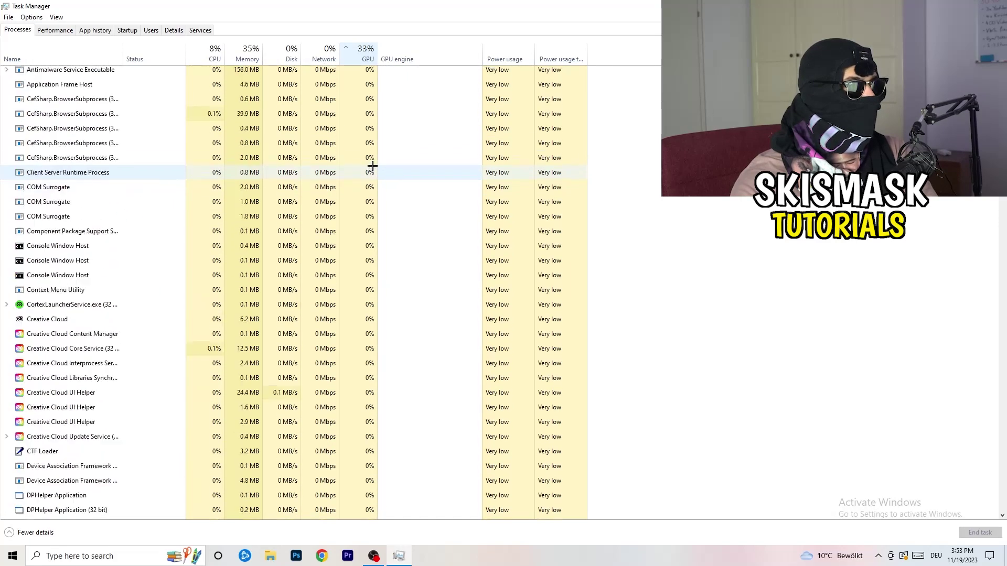
pyautogui.scroll(-15, 372, 164)
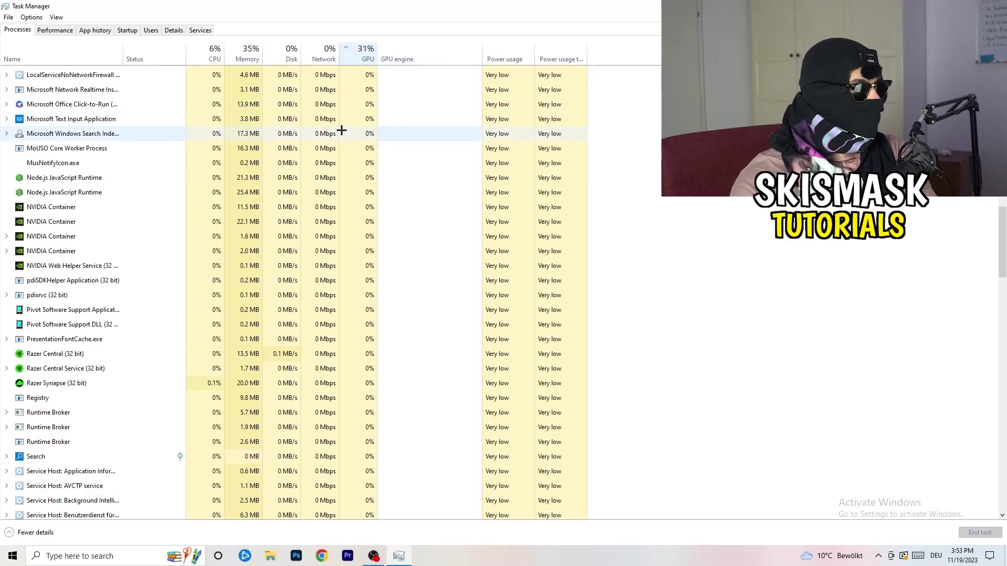
# Show the end-task option for the Microsoft Windows Search Indexer process, sort by CPU usage, and close Task Manager
pyautogui.rightClick(341, 131)
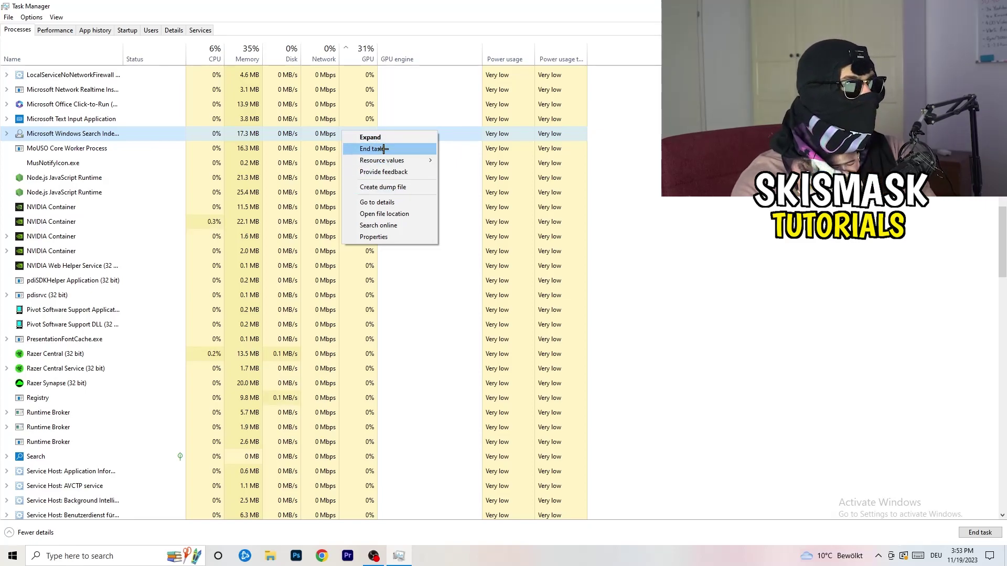
pyautogui.click(210, 51)
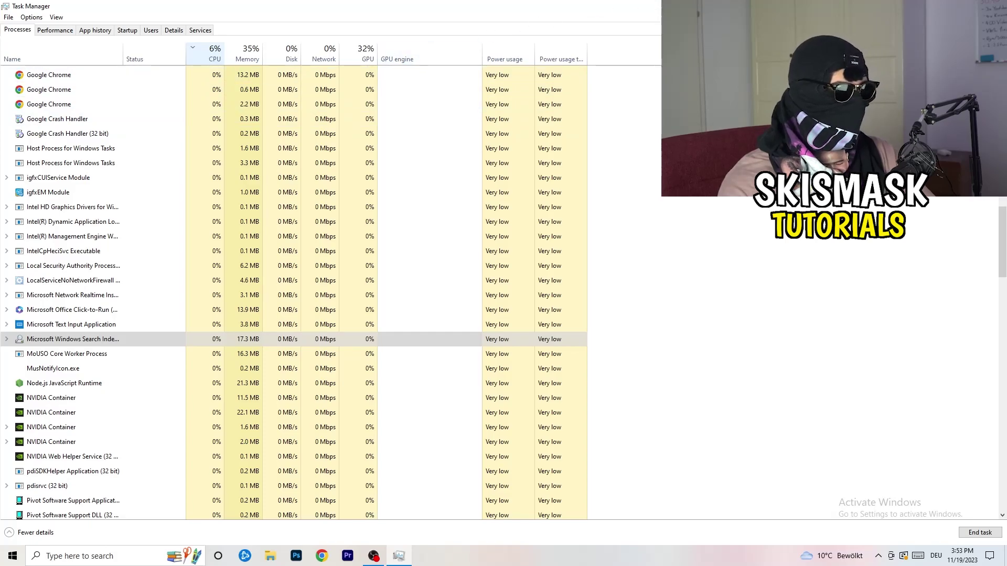
pyautogui.hotkey('alt', 'F4')
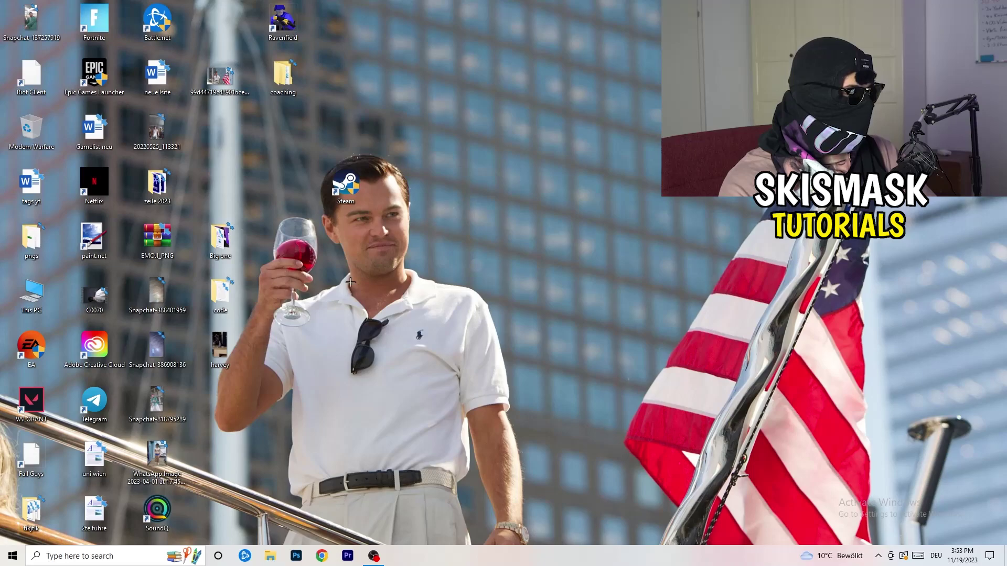
# Open the Windows gaming settings and review the Captures options and the Game Mode page
pyautogui.click(2, 562)
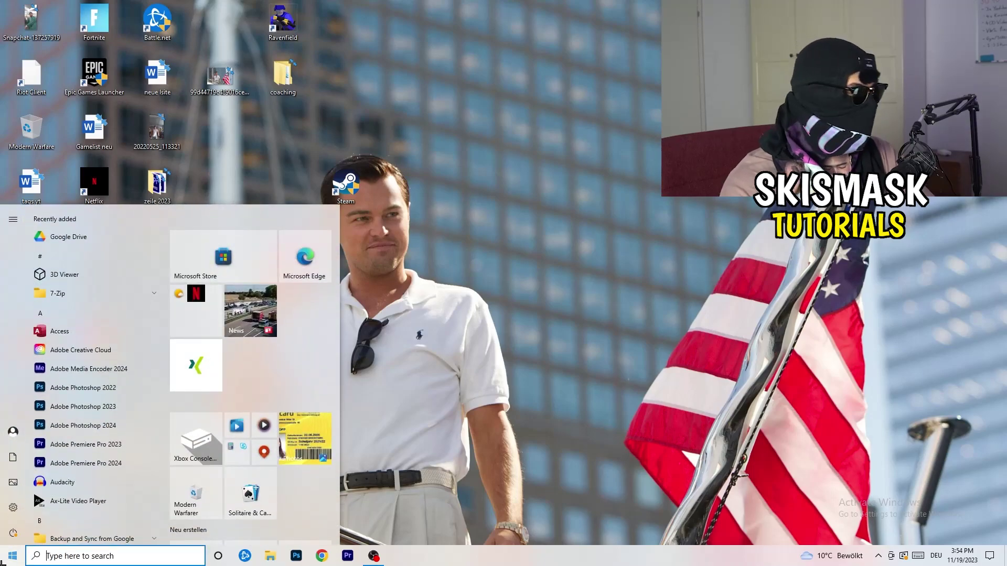
pyautogui.click(10, 510)
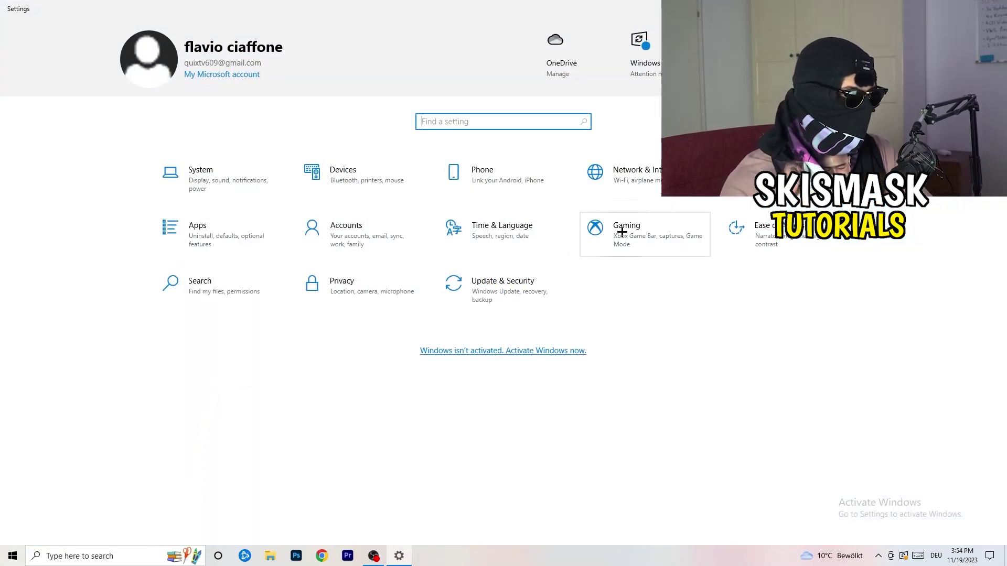
pyautogui.click(598, 230)
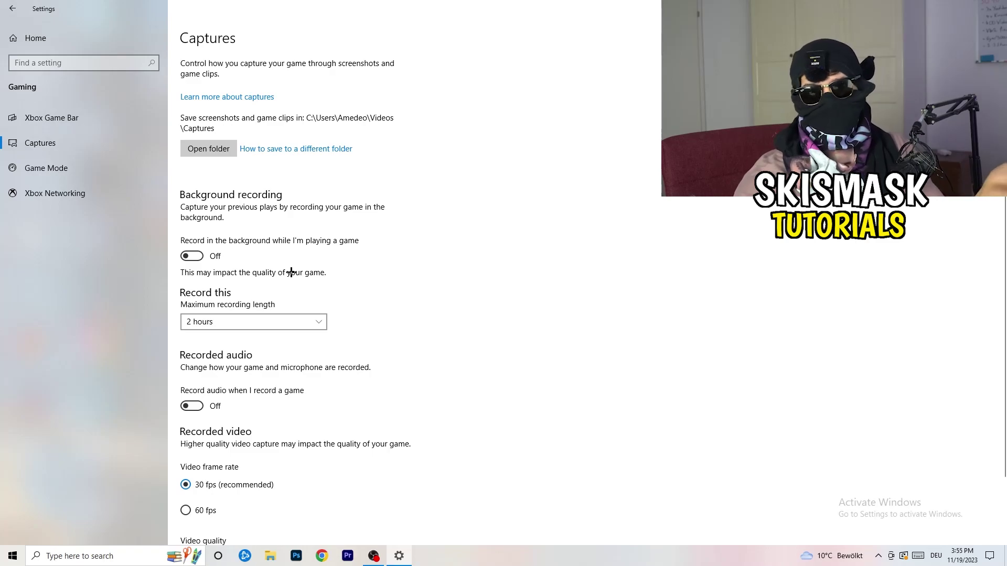
pyautogui.scroll(-3, 291, 272)
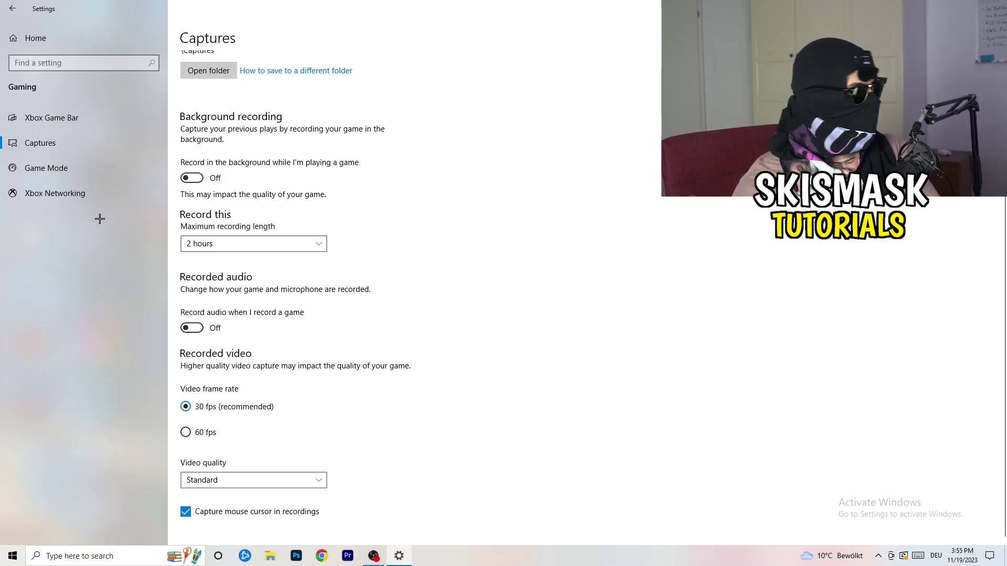
pyautogui.click(23, 167)
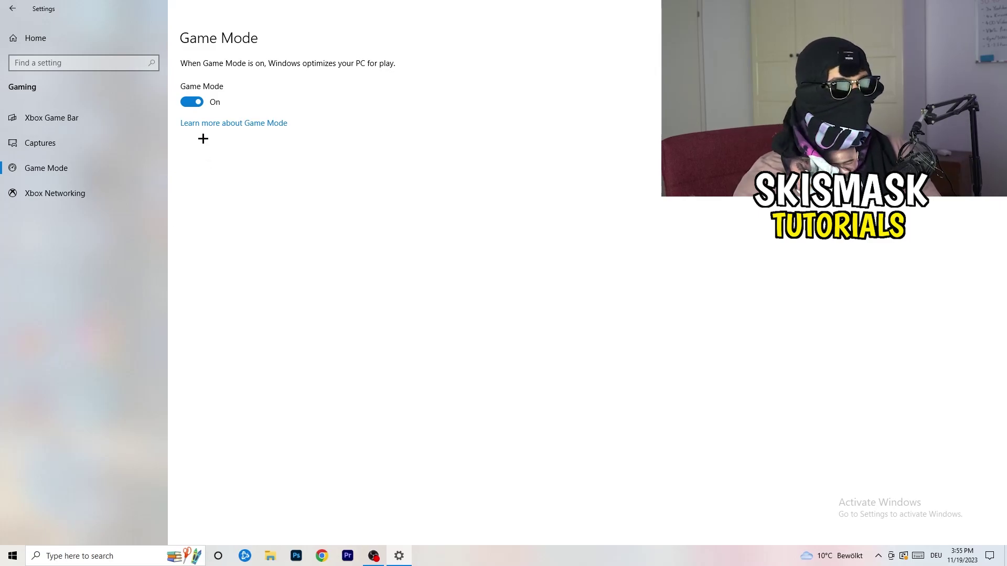
# Open the Update & Security settings and check the Windows Update status, briefly shrinking the window to uncover the desktop and maximizing it again
pyautogui.click(12, 8)
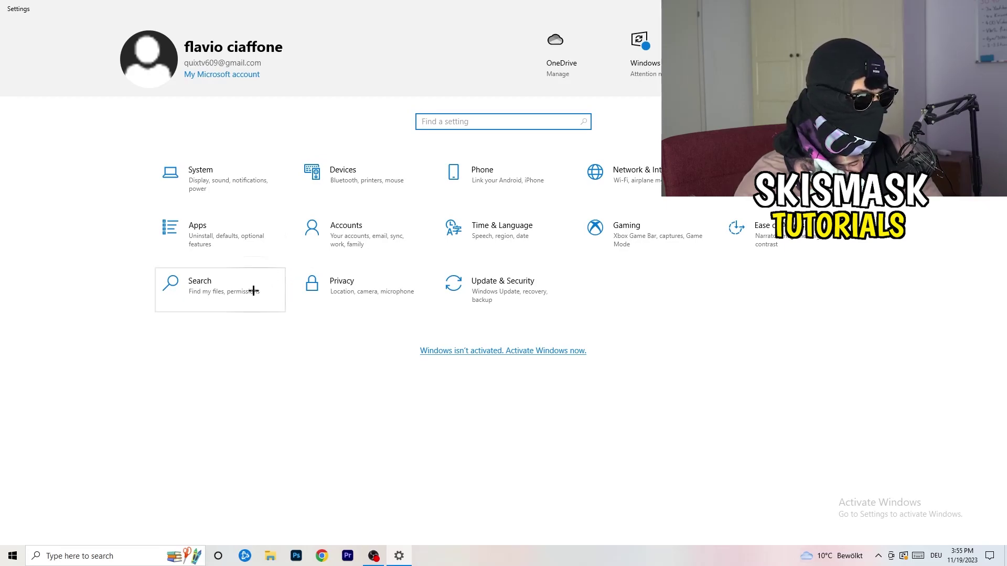
pyautogui.click(521, 327)
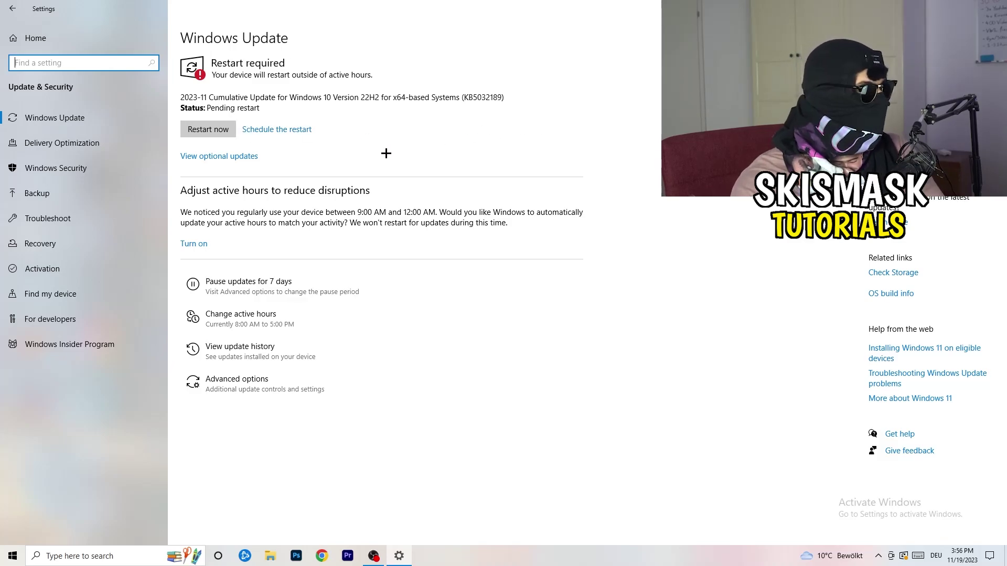
pyautogui.moveTo(525, 8); pyautogui.dragTo(165, 389)
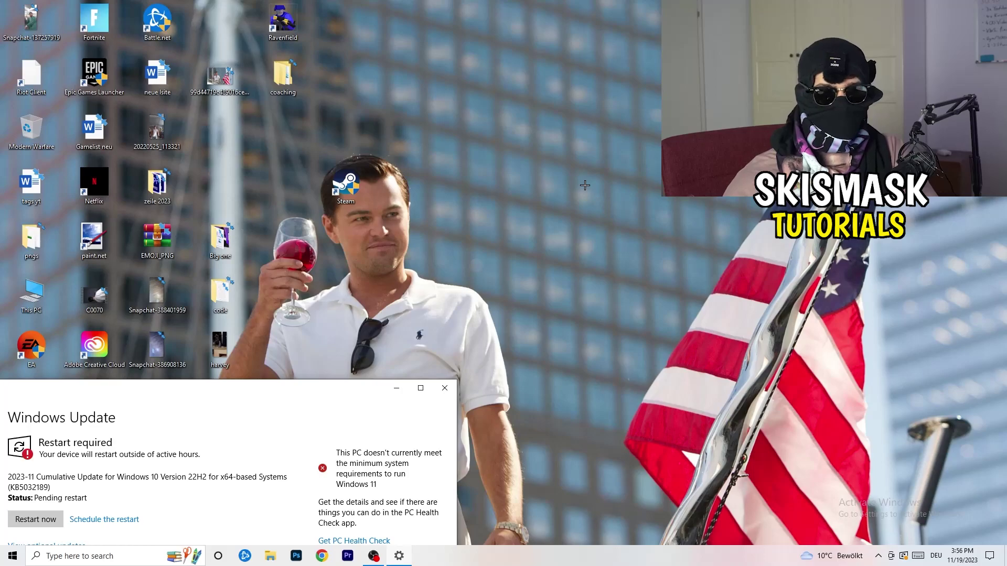
pyautogui.click(420, 388)
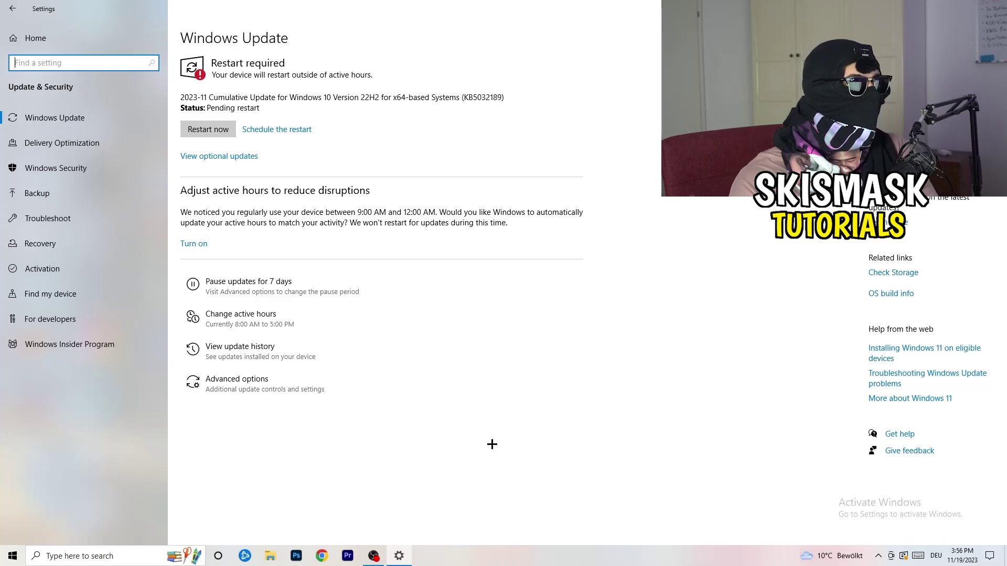
# Open the System display settings, review the scale and layout options, and show the display resolution choices without changing them
pyautogui.click(26, 45)
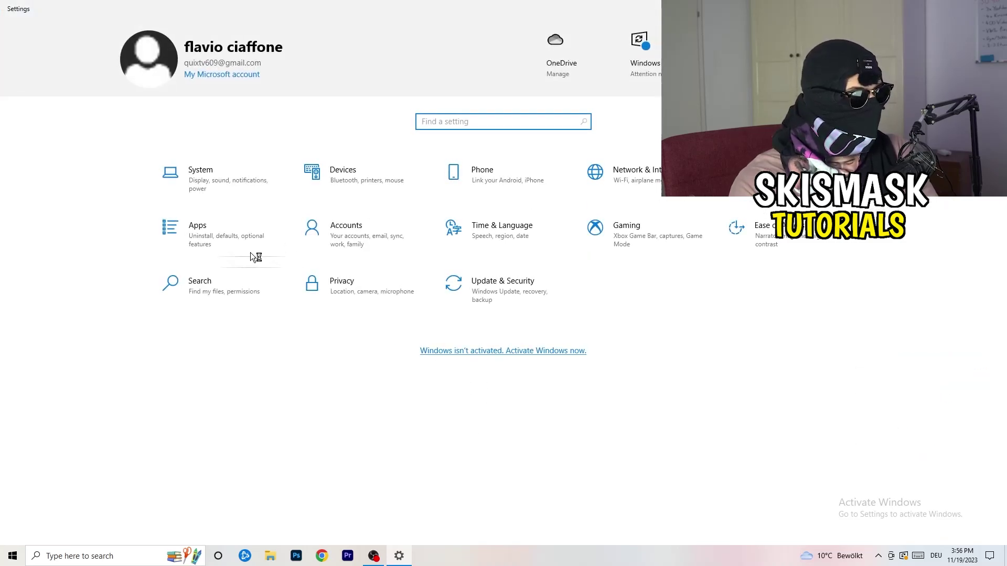
pyautogui.click(210, 176)
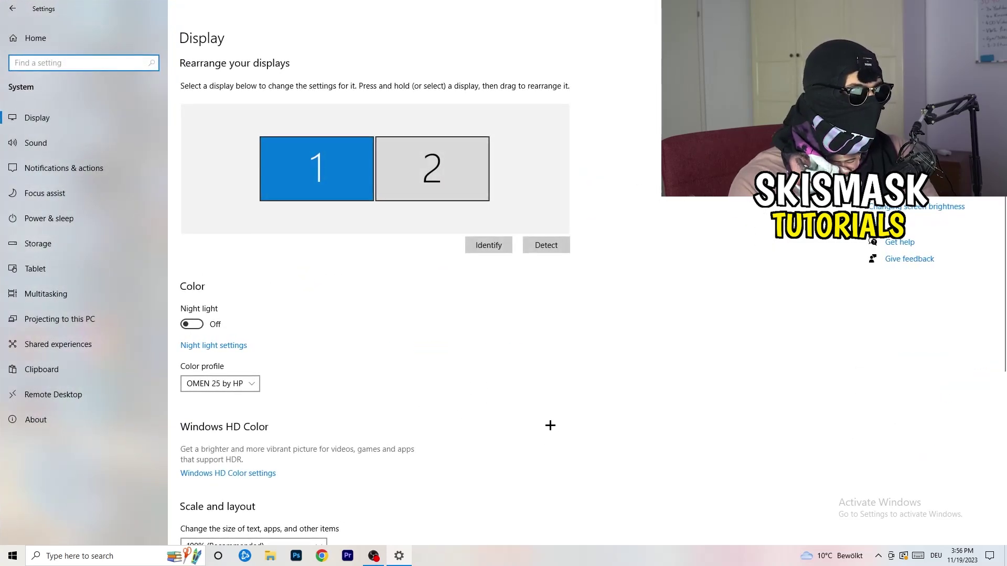
pyautogui.click(194, 40)
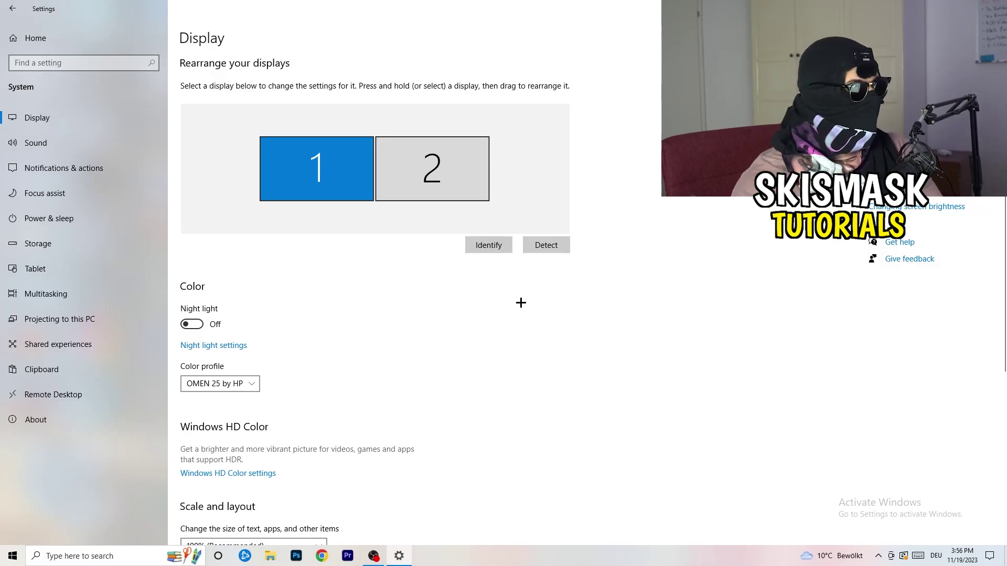
pyautogui.scroll(-3, 394, 265)
pyautogui.scroll(-2, 394, 264)
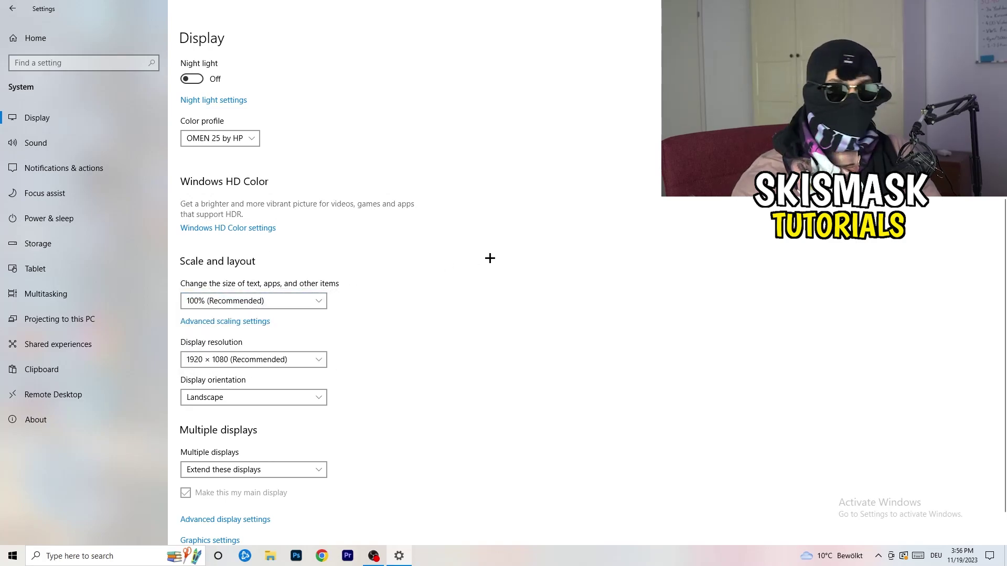
pyautogui.scroll(-1, 243, 286)
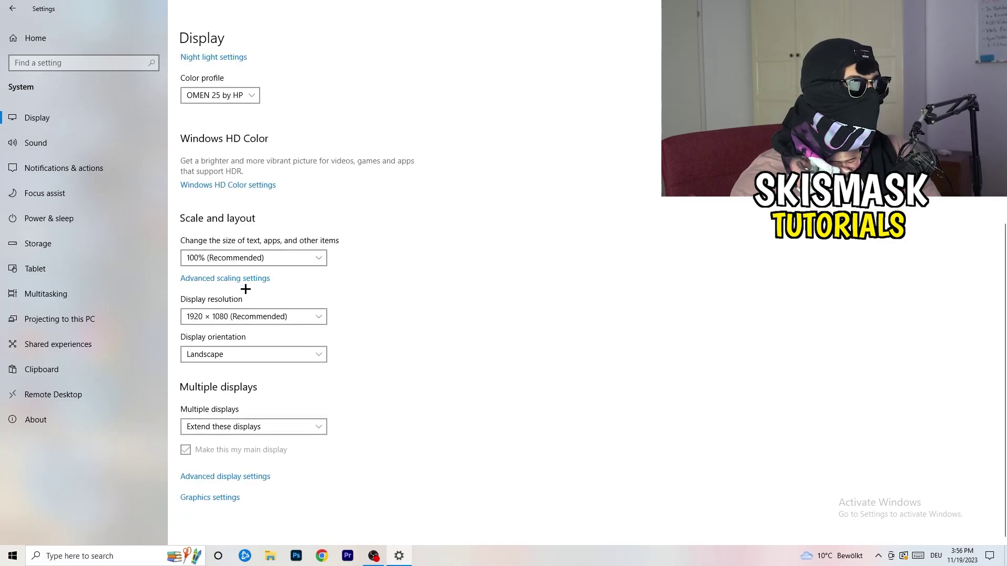
pyautogui.click(272, 321)
pyautogui.click(492, 283)
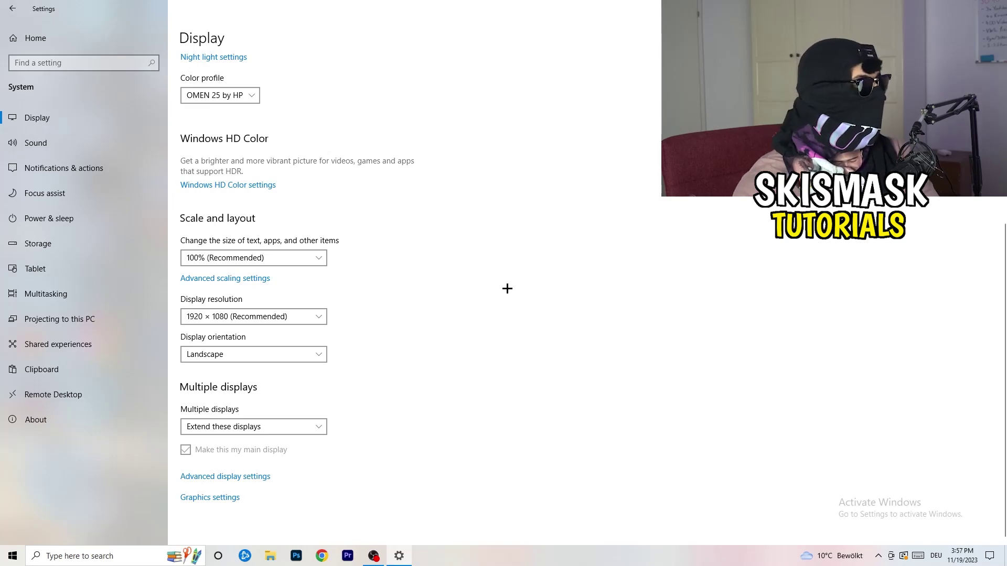
# Open the Power Options from the Power & sleep settings, review the preferred and additional power plans, and close Power Options
pyautogui.click(67, 220)
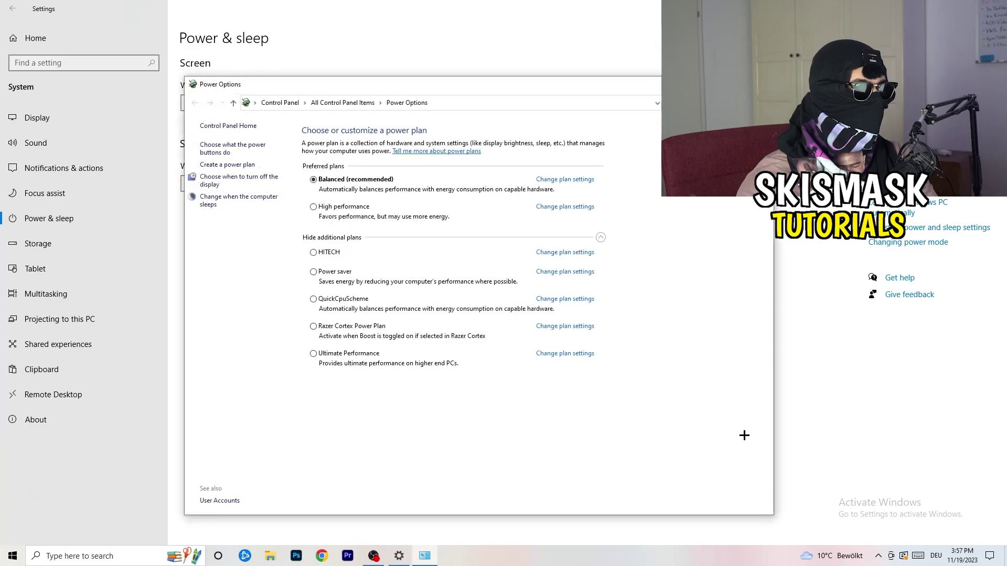
pyautogui.click(601, 238)
pyautogui.click(601, 238)
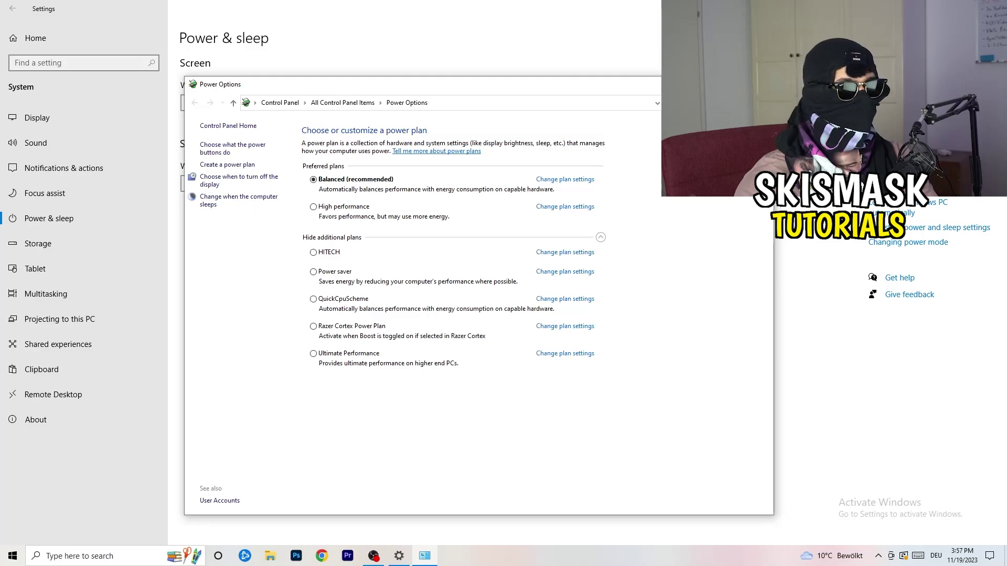
pyautogui.hotkey('alt', 'F4')
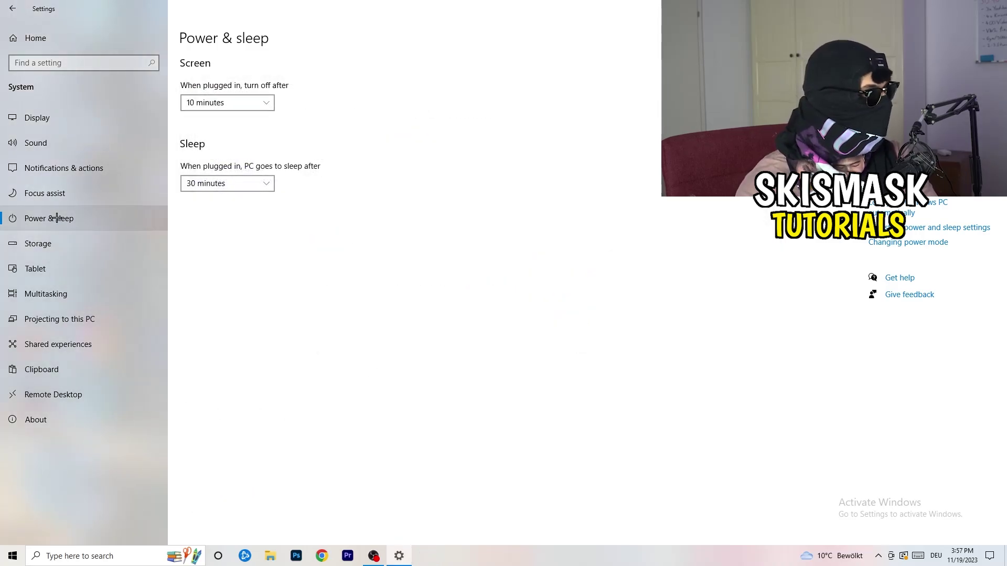
# Open the Storage settings, review the Storage Sense schedule and temporary file cleanup options, and close Settings
pyautogui.click(62, 245)
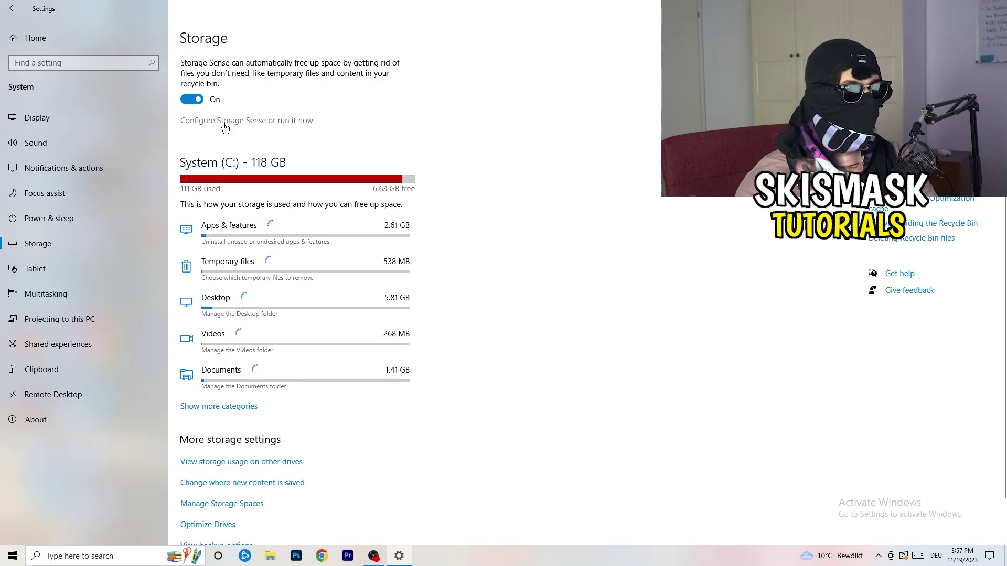
pyautogui.click(224, 121)
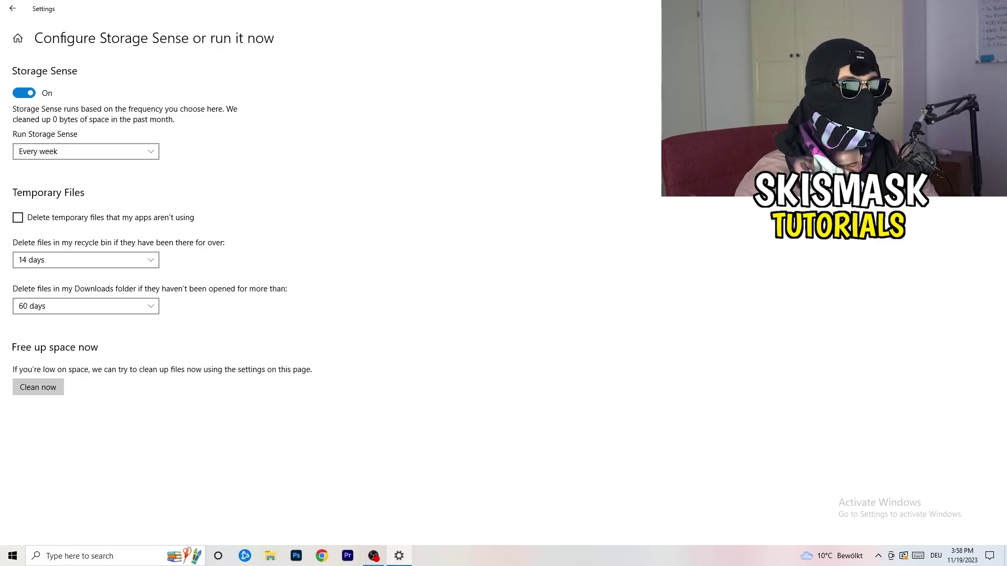
pyautogui.hotkey('alt', 'F4')
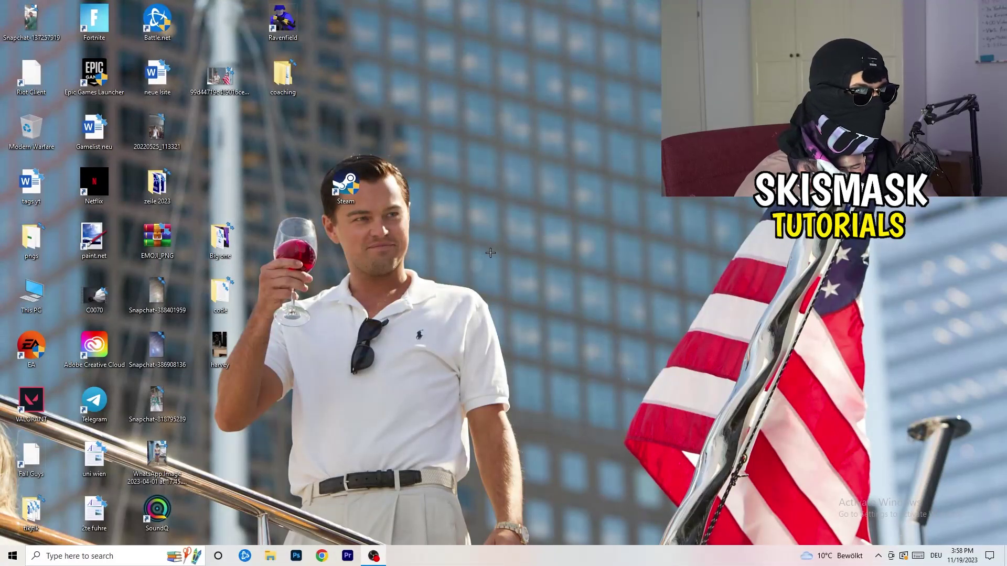